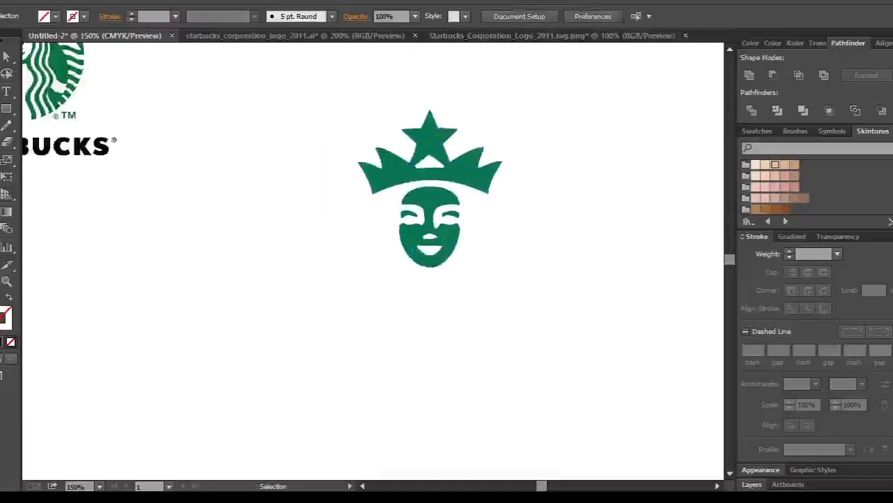
# - Pen-draw a curved hair outline beside the face, fill it green and shift it left
pyautogui.hotkey('ctrl', '+')
pyautogui.hotkey('ctrl', '+')
pyautogui.hotkey('ctrl', '+')
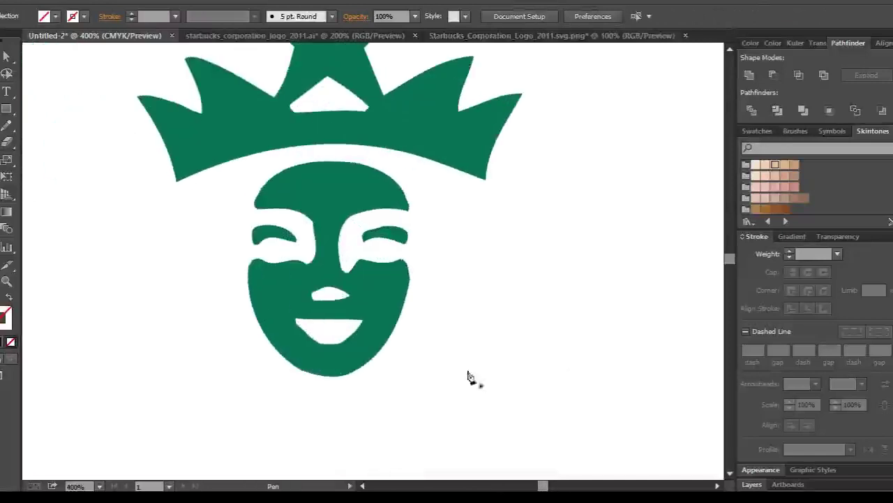
pyautogui.click(436, 203)
pyautogui.moveTo(445, 317); pyautogui.dragTo(416, 377)
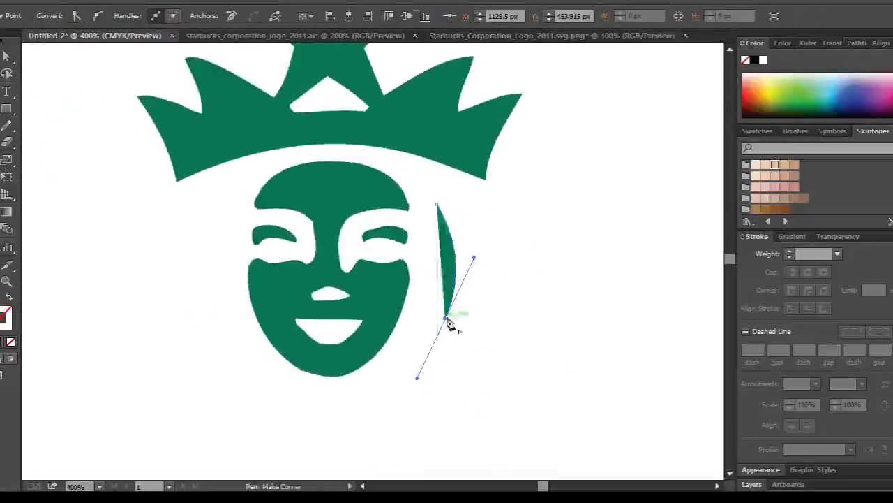
pyautogui.moveTo(489, 411); pyautogui.dragTo(571, 445)
pyautogui.click(458, 339)
pyautogui.moveTo(472, 260); pyautogui.dragTo(463, 216)
pyautogui.moveTo(428, 184); pyautogui.dragTo(414, 176)
pyautogui.moveTo(461, 208); pyautogui.dragTo(452, 199)
pyautogui.press('v')
pyautogui.hotkey('shift', 'x')
pyautogui.moveTo(490, 246); pyautogui.dragTo(463, 246)
# - Start a second Pen hair outline, then delete the unfinished shape
pyautogui.press('p')
pyautogui.click(469, 244)
pyautogui.moveTo(450, 334); pyautogui.dragTo(432, 368)
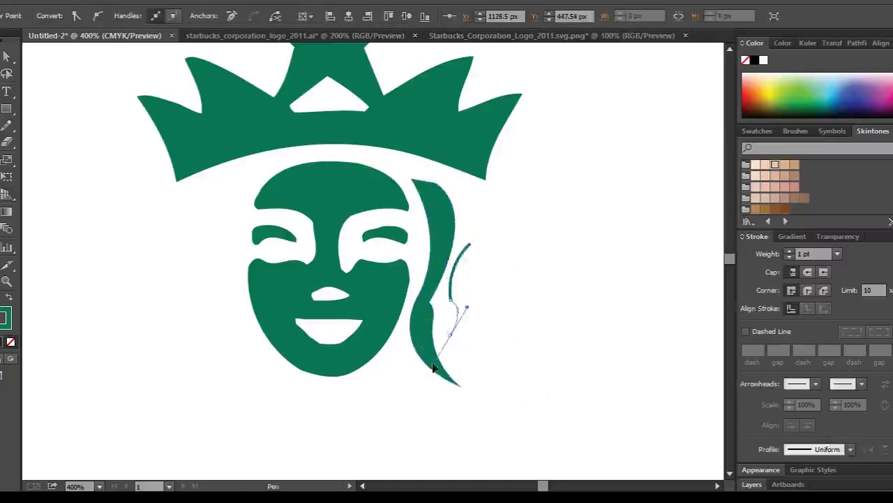
pyautogui.hotkey('ctrl', '-')
pyautogui.hotkey('ctrl', '-')
pyautogui.hotkey('ctrl', '-')
pyautogui.hotkey('ctrl', '+')
pyautogui.hotkey('ctrl', '+')
pyautogui.hotkey('ctrl', '+')
pyautogui.hotkey('ctrl', '+')
pyautogui.press('v')
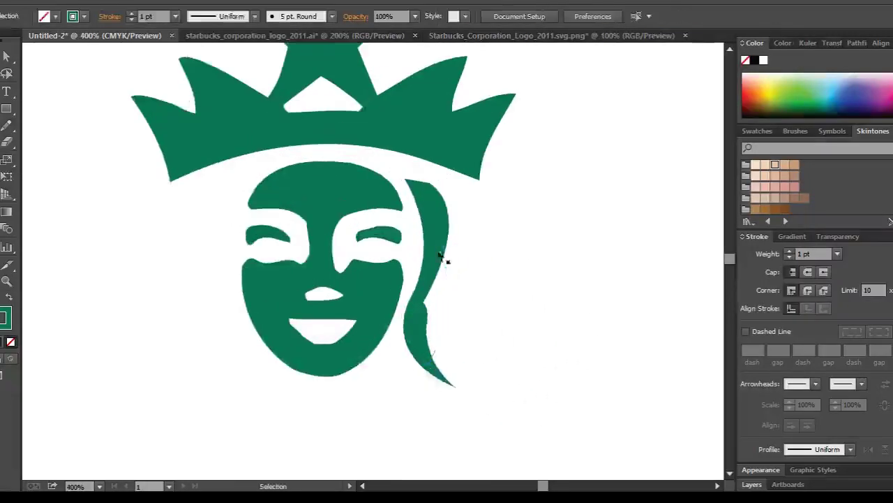
pyautogui.press('Delete')
# - Paint a looping hair strand with the Paintbrush, fill it green and narrow it
pyautogui.press('b')
pyautogui.moveTo(417, 186)
pyautogui.mouseDown()
pyautogui.moveTo(449, 279)
pyautogui.moveTo(484, 236)
pyautogui.moveTo(418, 184)
pyautogui.mouseUp()
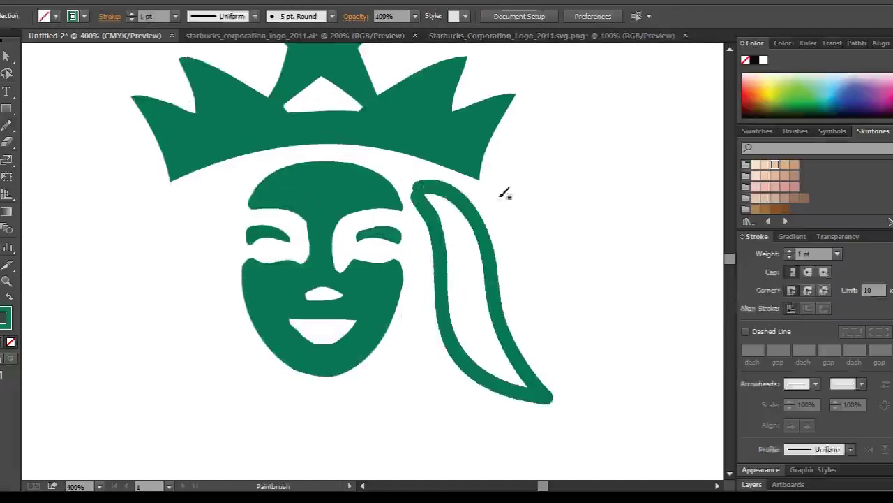
pyautogui.press('v')
pyautogui.hotkey('shift', 'x')
pyautogui.click(571, 347)
pyautogui.click(458, 346)
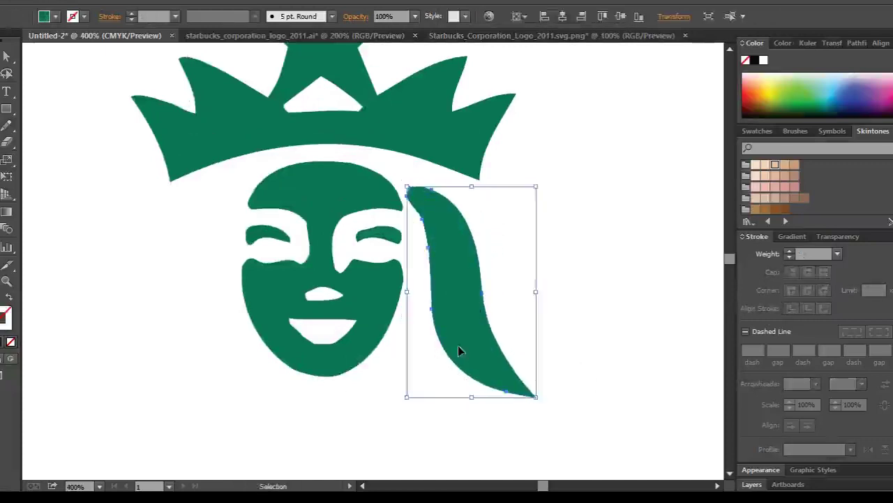
pyautogui.moveTo(535, 291); pyautogui.dragTo(482, 293)
pyautogui.click(497, 361)
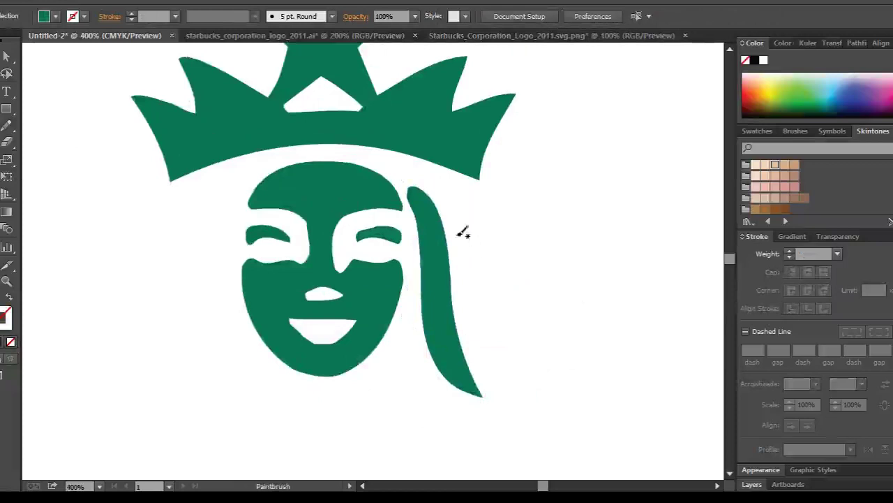
# - Paint a second green hair strand further right, narrow it, and select both strands
pyautogui.moveTo(460, 232)
pyautogui.mouseDown()
pyautogui.moveTo(523, 319)
pyautogui.moveTo(494, 219)
pyautogui.mouseUp()
pyautogui.press('v')
pyautogui.hotkey('shift', 'x')
pyautogui.click(547, 280)
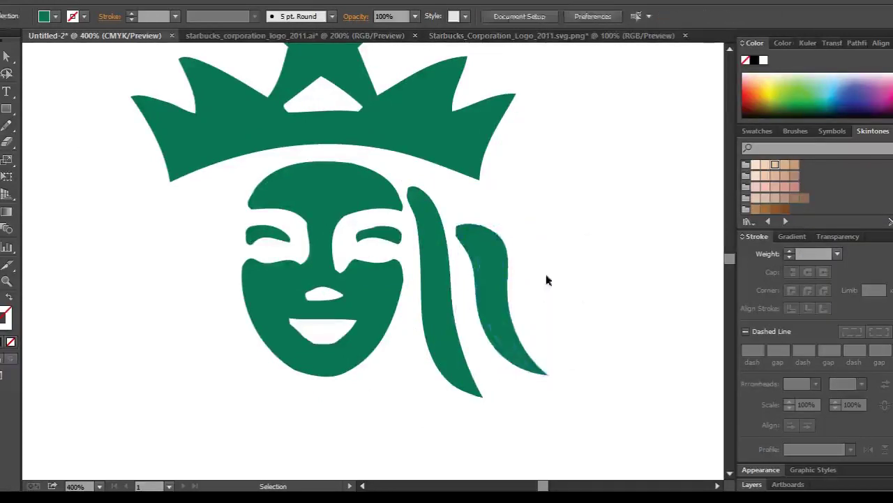
pyautogui.click(513, 318)
pyautogui.moveTo(548, 300); pyautogui.dragTo(507, 302)
pyautogui.keyDown('shift'); pyautogui.click(428, 293); pyautogui.keyUp('shift')
pyautogui.press('v')
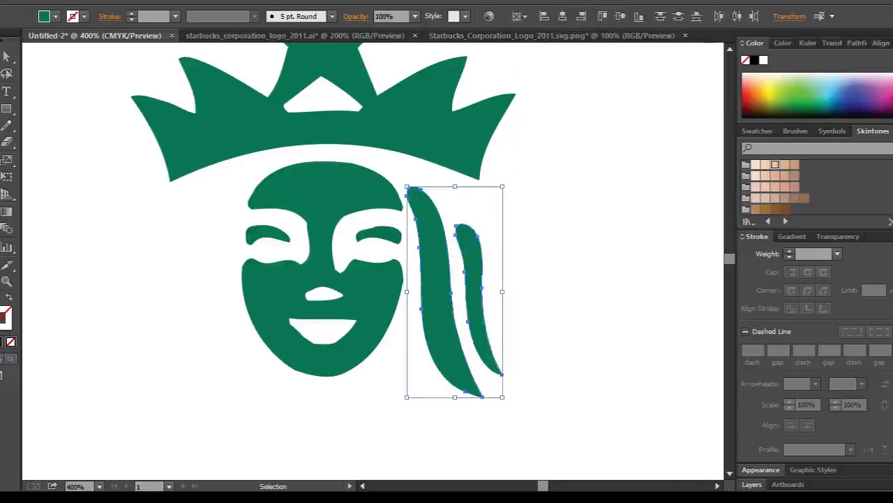
pyautogui.hotkey('ctrl', '1')
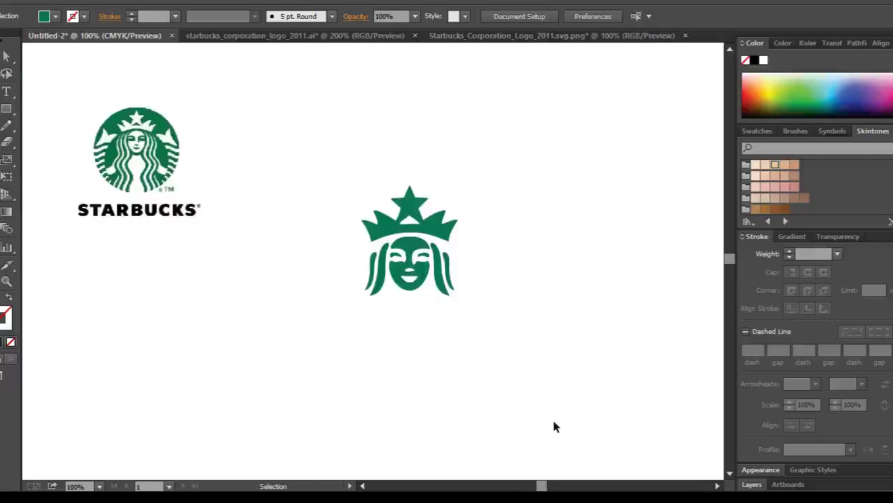
# - Pen-draw a curved leaf-shaped half below the siren's face
pyautogui.hotkey('ctrl', '+')
pyautogui.moveTo(542, 485); pyautogui.dragTo(547, 486)
pyautogui.hotkey('ctrl', '+')
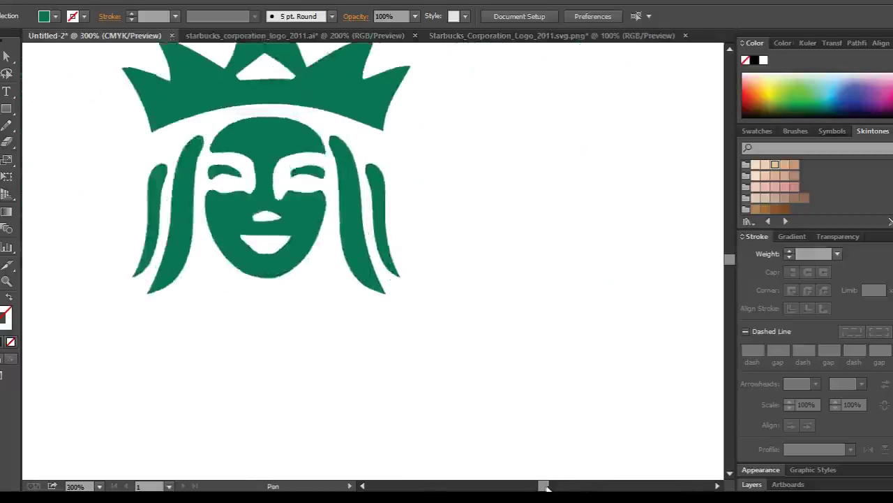
pyautogui.moveTo(356, 318); pyautogui.dragTo(329, 379)
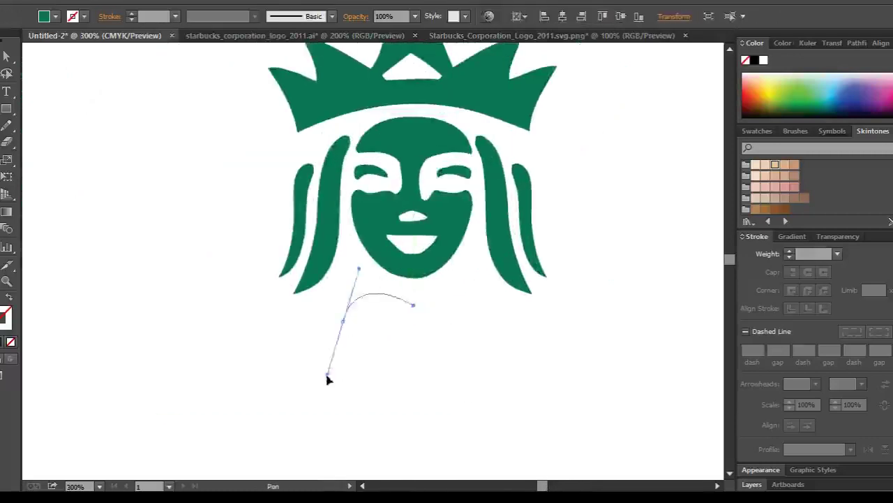
pyautogui.scroll(-3, 329, 379)
pyautogui.scroll(-5, 365, 439)
pyautogui.moveTo(349, 315); pyautogui.dragTo(346, 342)
pyautogui.moveTo(430, 150); pyautogui.dragTo(427, 84)
pyautogui.hotkey('ctrl', '-')
pyautogui.hotkey('ctrl', '-')
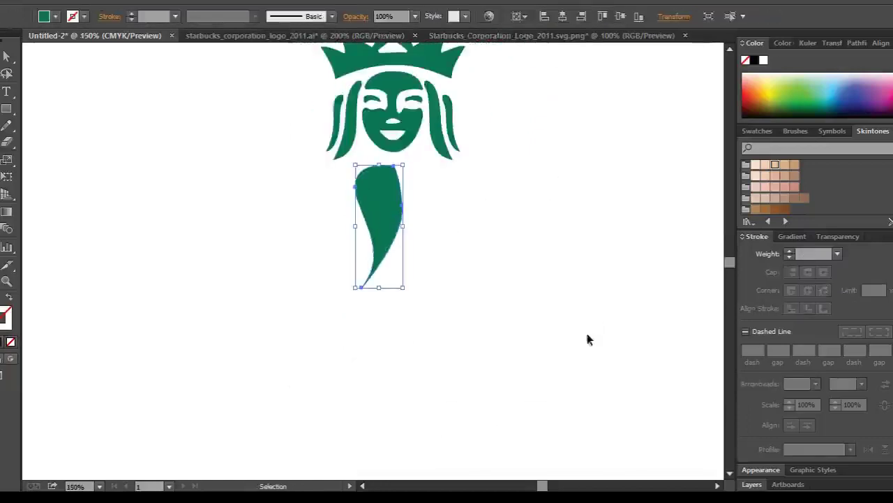
# - Overlap a mirrored copy of the leaf and unite both halves with Pathfinder
pyautogui.hotkey('ctrl', '+')
pyautogui.scroll(2, 586, 331)
pyautogui.click(518, 337)
pyautogui.click(449, 266)
pyautogui.click(518, 262)
pyautogui.moveTo(518, 263); pyautogui.dragTo(391, 307)
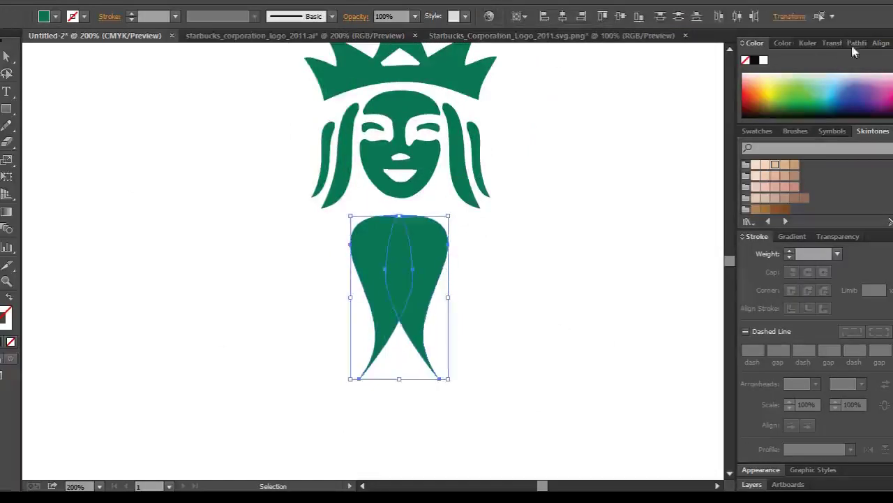
pyautogui.click(749, 75)
pyautogui.click(536, 421)
# - Move the merged tail shape up under the face and resize it from the top
pyautogui.scroll(1, 417, 368)
pyautogui.hscroll(-5, 417, 368)
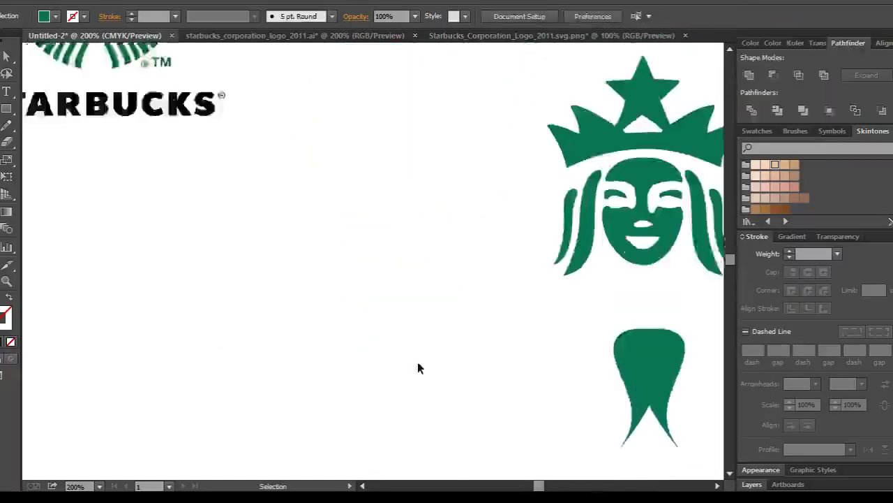
pyautogui.hotkey('ctrl', '-')
pyautogui.hotkey('ctrl', '-')
pyautogui.hotkey('ctrl', '-')
pyautogui.hotkey('ctrl', '+')
pyautogui.hotkey('ctrl', '+')
pyautogui.hotkey('ctrl', '+')
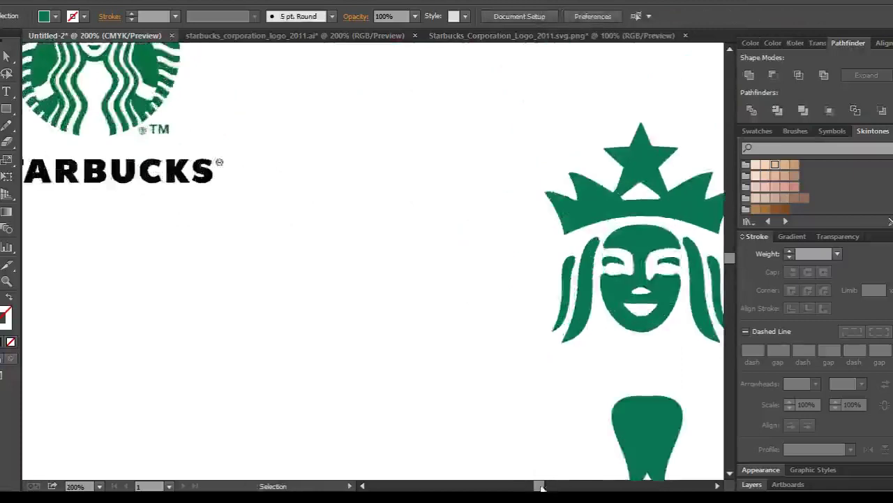
pyautogui.scroll(-2, 541, 487)
pyautogui.hscroll(3, 541, 487)
pyautogui.moveTo(505, 365); pyautogui.dragTo(505, 325)
pyautogui.hotkey('ctrl', '-')
pyautogui.moveTo(504, 279); pyautogui.dragTo(504, 248)
pyautogui.scroll(2, 668, 423)
pyautogui.click(525, 422)
pyautogui.moveTo(507, 351); pyautogui.dragTo(506, 334)
# - Delete the tail shape beneath the face
pyautogui.click(606, 408)
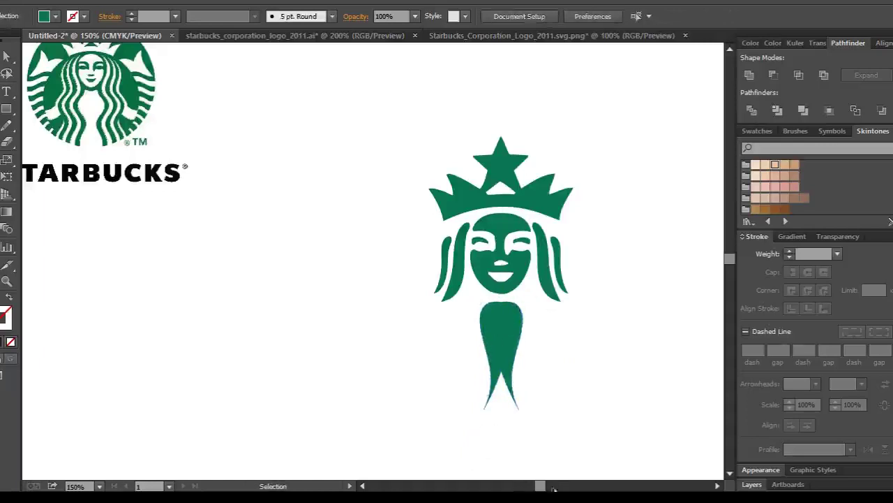
pyautogui.click(513, 347)
pyautogui.press('Delete')
pyautogui.hotkey('ctrl', '-')
# - Draw a thin green rounded-rectangle bar beneath the siren's face
pyautogui.press('a')
pyautogui.hotkey('ctrl', '+')
pyautogui.press('v')
pyautogui.hotkey('ctrl', '+')
pyautogui.hotkey('ctrl', '-')
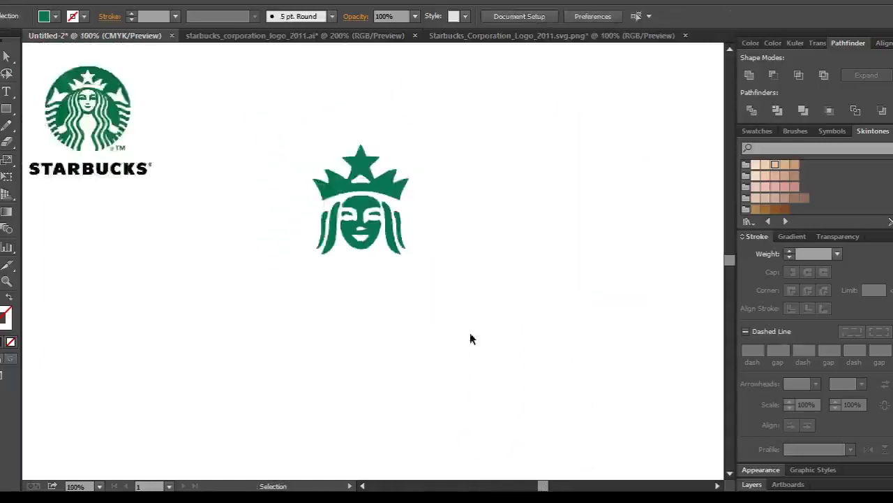
pyautogui.moveTo(472, 339); pyautogui.dragTo(584, 384)
pyautogui.press('m')
pyautogui.moveTo(397, 261)
pyautogui.mouseDown()
pyautogui.moveTo(486, 267)
pyautogui.moveTo(446, 271)
pyautogui.mouseUp()
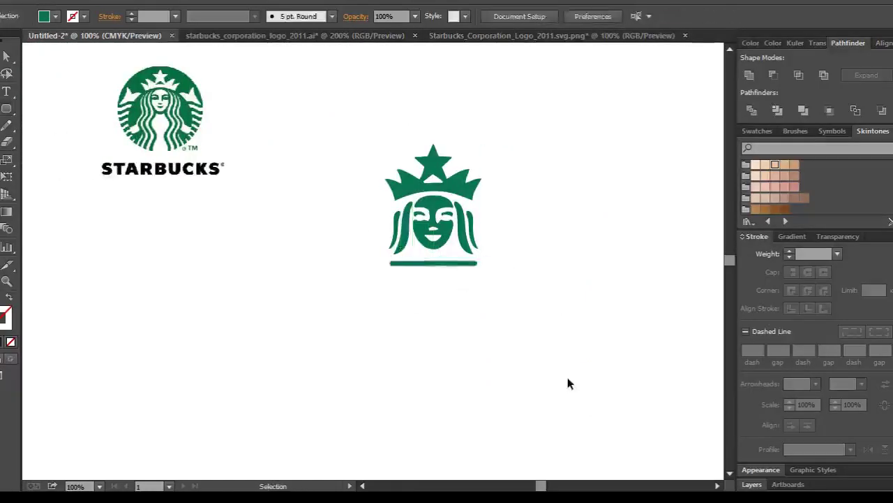
# - Nudge the bar with Shift+arrow keys so it sits just under the siren
pyautogui.click(462, 263)
pyautogui.hotkey('shift', 'Down')
pyautogui.hotkey('shift', 'Down')
pyautogui.hotkey('shift', 'Down')
pyautogui.hotkey('shift', 'Up')
pyautogui.hotkey('shift', 'Up')
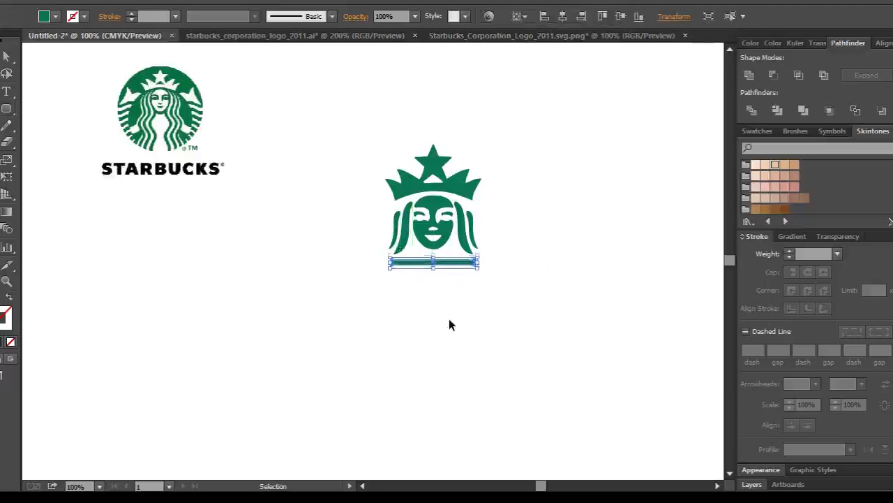
pyautogui.hotkey('shift', 'Up')
pyautogui.click(448, 320)
pyautogui.hotkey('ctrl', '+')
pyautogui.hscroll(3, 417, 341)
pyautogui.scroll(-1, 417, 342)
# - Add a text area below the bar reading 'starbucks' in a bold font
pyautogui.press('t')
pyautogui.moveTo(226, 236); pyautogui.dragTo(505, 342)
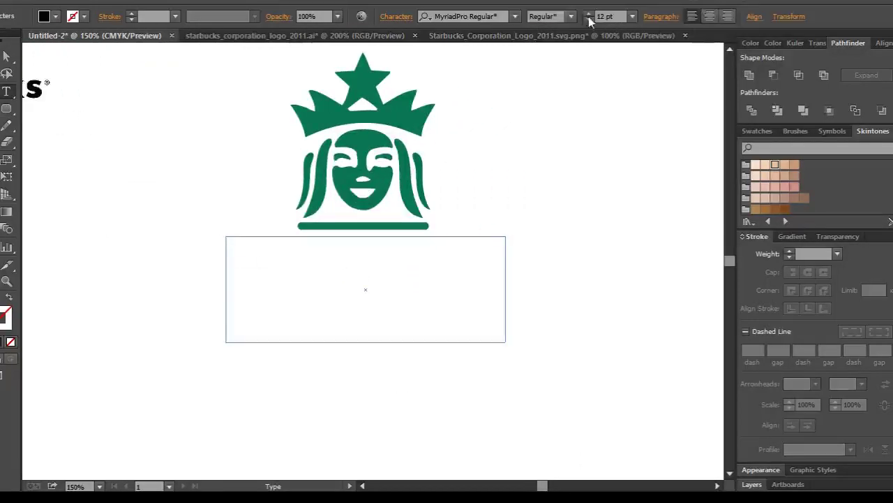
pyautogui.write('starbucks')
pyautogui.hotkey('ctrl', 'a')
pyautogui.write('i')
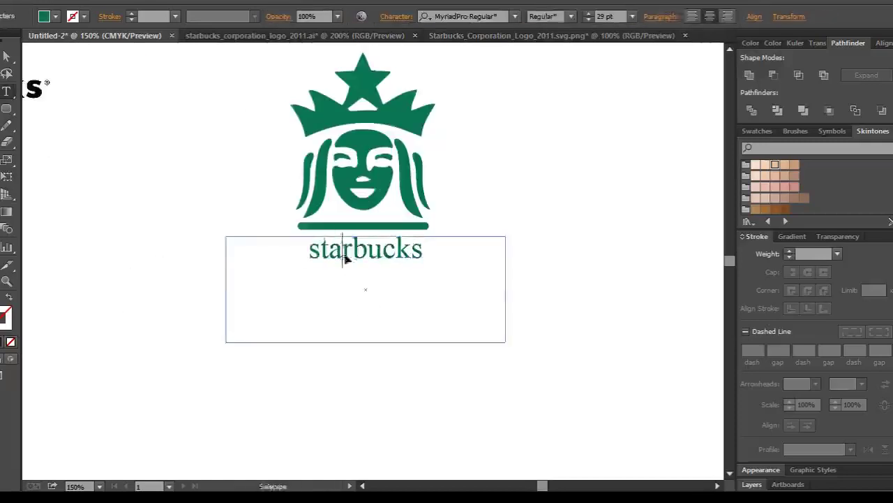
pyautogui.press('Return')
pyautogui.press('Escape')
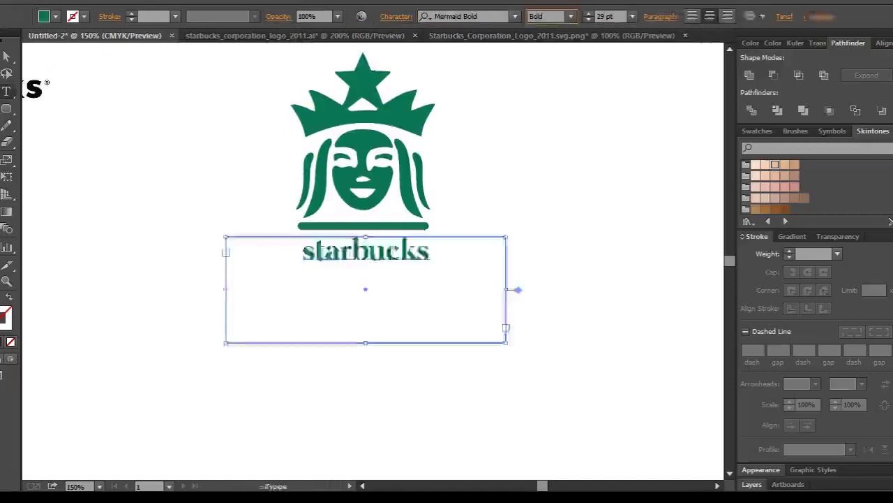
# - Reselect the wordmark text and scale the logo up together with it
pyautogui.click(520, 375)
pyautogui.click(7, 92)
pyautogui.click(395, 299)
pyautogui.hotkey('ctrl', 'a')
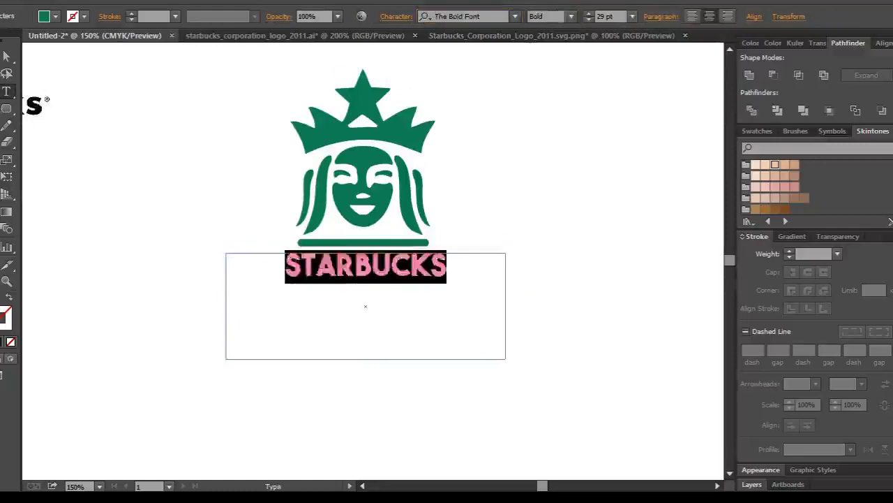
pyautogui.moveTo(424, 307); pyautogui.dragTo(463, 326)
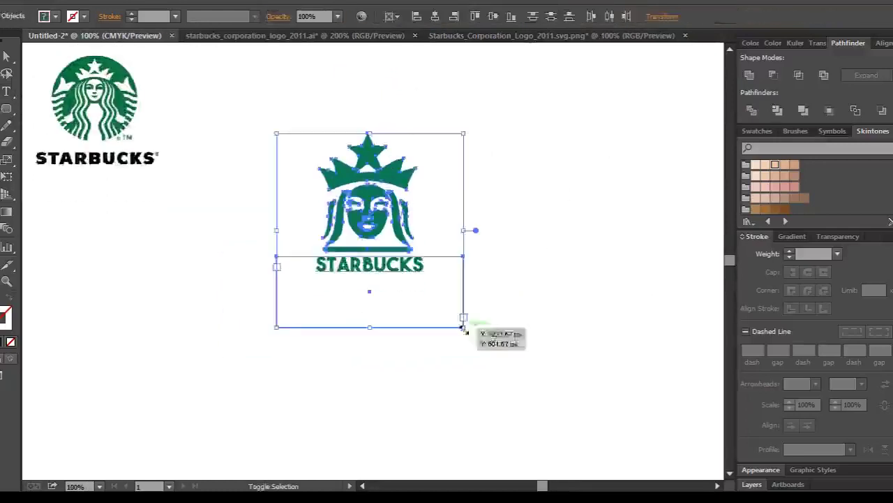
pyautogui.click(665, 343)
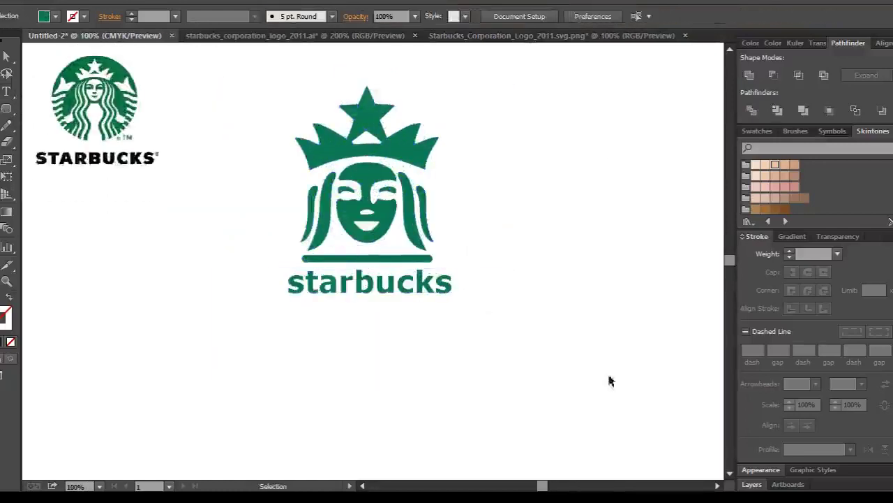
# - Move the new siren logo to the left onto a temporary square, then delete the square
pyautogui.moveTo(542, 487); pyautogui.dragTo(541, 487)
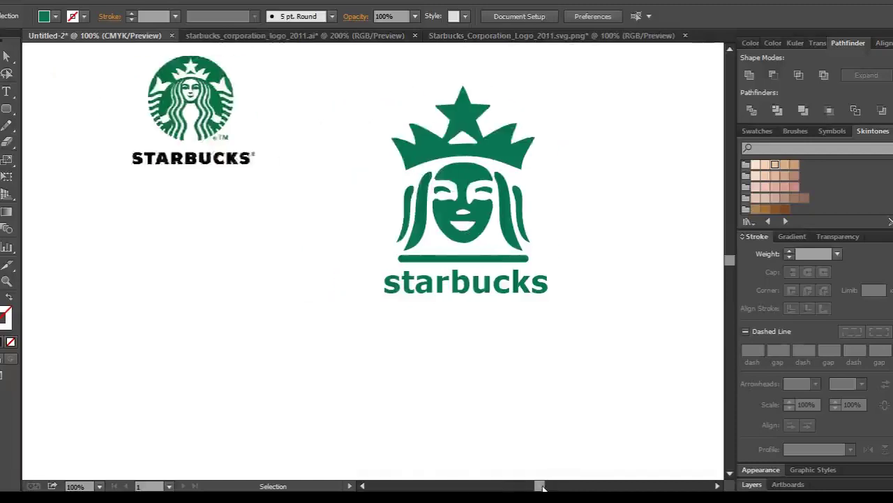
pyautogui.moveTo(476, 218); pyautogui.dragTo(605, 197)
pyautogui.press('m')
pyautogui.moveTo(185, 280); pyautogui.dragTo(272, 366)
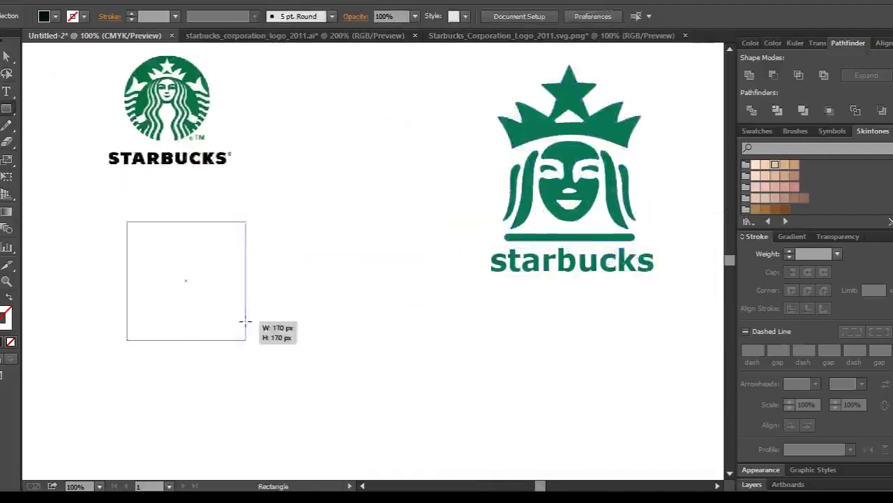
pyautogui.press('v')
pyautogui.moveTo(578, 210)
pyautogui.mouseDown()
pyautogui.moveTo(563, 227)
pyautogui.moveTo(237, 294)
pyautogui.moveTo(202, 270)
pyautogui.mouseUp()
pyautogui.click(252, 349)
pyautogui.press('Delete')
# - Enlarge the new logo and sample its green as the fill colour
pyautogui.click(176, 258)
pyautogui.moveTo(251, 356); pyautogui.dragTo(279, 383)
pyautogui.click(263, 258)
pyautogui.click(150, 265)
pyautogui.click(452, 316)
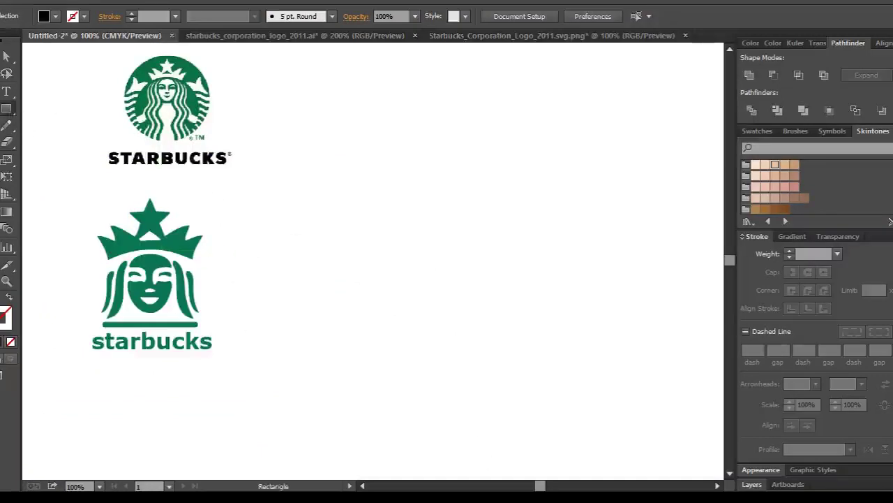
pyautogui.click(194, 66)
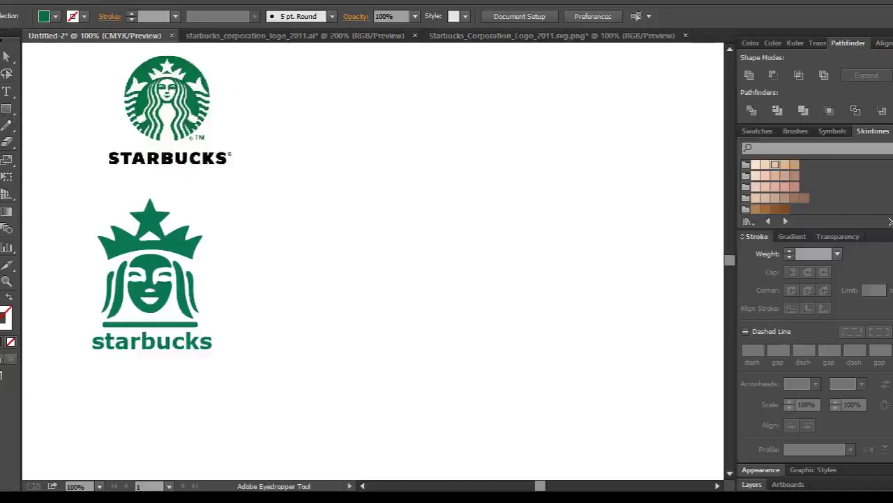
# - Paste the five-shade brown colour strip and resize it into a thin band near the top
pyautogui.hotkey('ctrl', 'v')
pyautogui.press('v')
pyautogui.moveTo(412, 398); pyautogui.dragTo(379, 166)
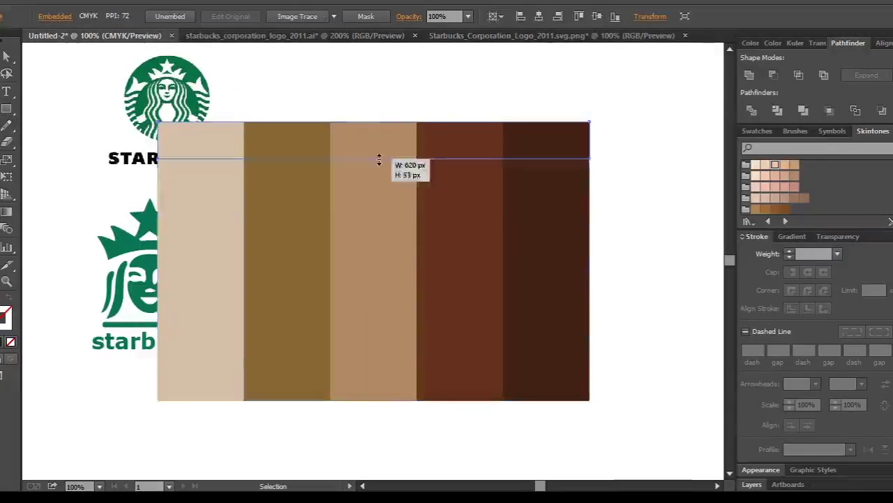
pyautogui.moveTo(589, 144); pyautogui.dragTo(415, 144)
pyautogui.moveTo(292, 153); pyautogui.dragTo(509, 92)
pyautogui.click(597, 285)
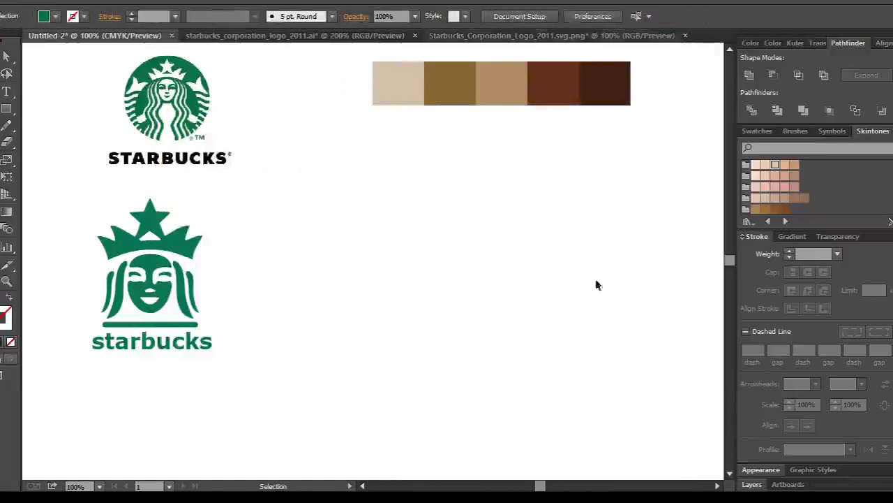
# - Sample the light beige swatch, draw a trial rectangle beside the siren logo, then delete it
pyautogui.click(716, 486)
pyautogui.press('i')
pyautogui.click(367, 90)
pyautogui.press('m')
pyautogui.moveTo(167, 286); pyautogui.dragTo(254, 290)
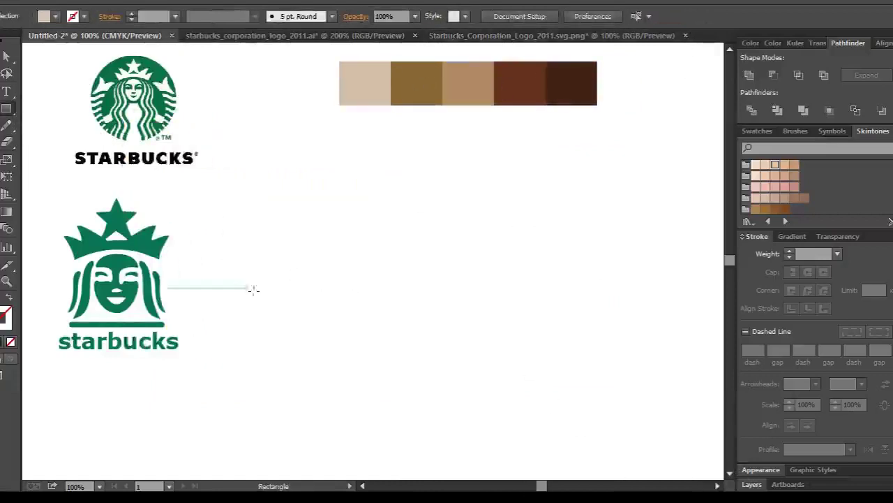
pyautogui.moveTo(311, 230)
pyautogui.mouseDown()
pyautogui.moveTo(379, 231)
pyautogui.moveTo(378, 263)
pyautogui.mouseUp()
pyautogui.press('v')
pyautogui.click(397, 361)
pyautogui.moveTo(304, 240); pyautogui.dragTo(319, 254)
pyautogui.press('Delete')
# - Draw a new tan rectangle and slide its bottom-left corner to make a trapezoid
pyautogui.press('m')
pyautogui.moveTo(319, 213); pyautogui.dragTo(402, 293)
pyautogui.press('a')
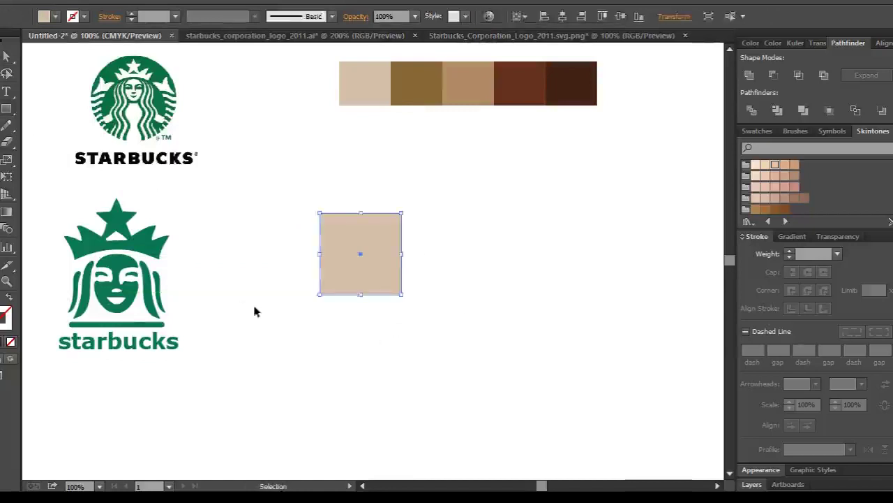
pyautogui.moveTo(320, 293); pyautogui.dragTo(361, 293)
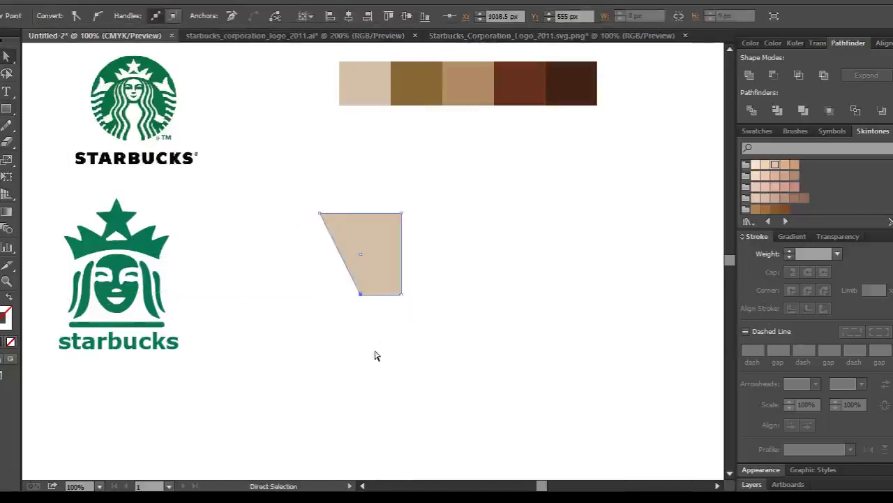
pyautogui.click(375, 356)
pyautogui.press('v')
pyautogui.click(390, 259)
# - Rotate the trapezoid 180 degrees, shrink and move it, then delete it
pyautogui.click(437, 242)
pyautogui.click(363, 293)
pyautogui.press('v')
pyautogui.moveTo(423, 319)
pyautogui.mouseDown()
pyautogui.moveTo(418, 249)
pyautogui.moveTo(445, 316)
pyautogui.moveTo(331, 173)
pyautogui.mouseUp()
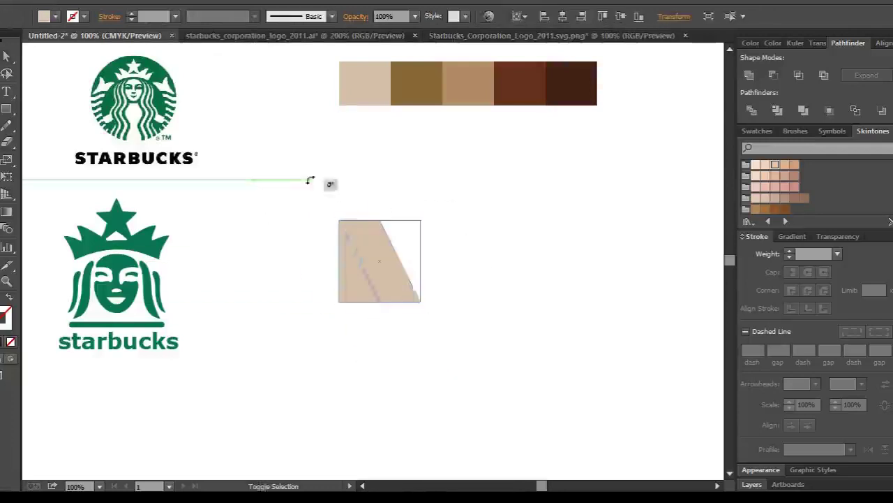
pyautogui.click(379, 367)
pyautogui.click(386, 294)
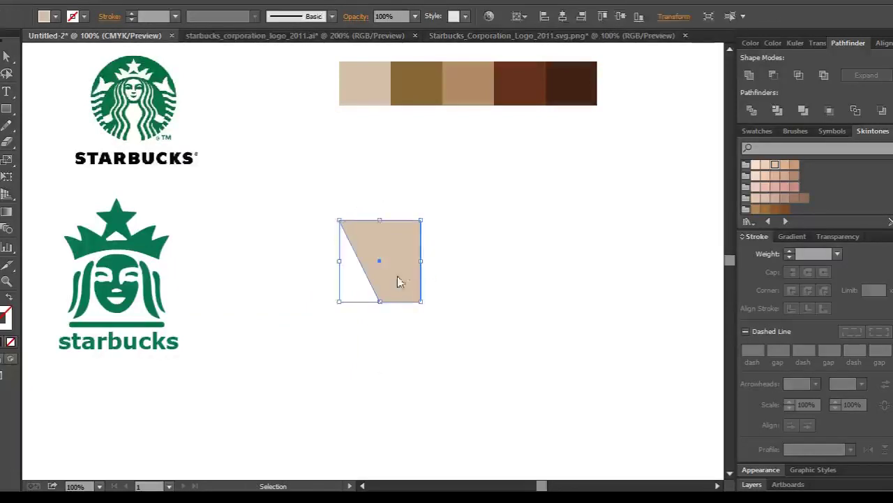
pyautogui.moveTo(414, 293); pyautogui.dragTo(447, 301)
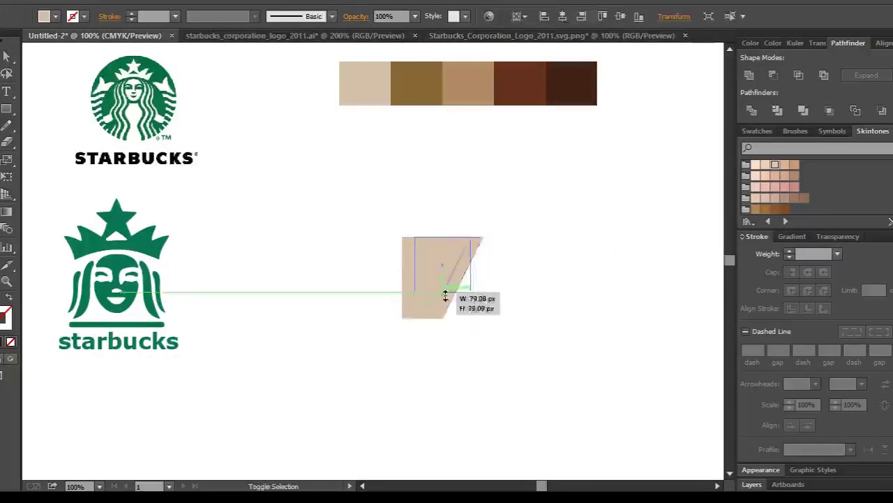
pyautogui.press('Delete')
# - Draw a thin beige rectangle bar as the cup base and zoom in on it
pyautogui.click(7, 108)
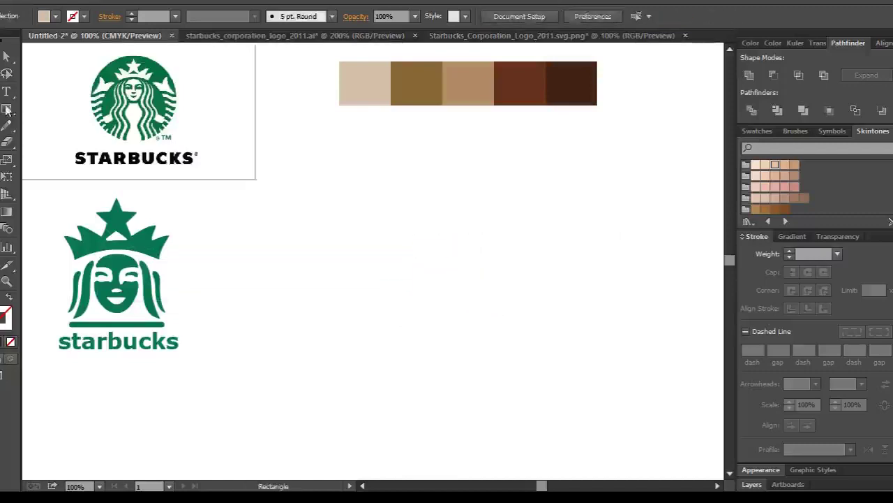
pyautogui.moveTo(381, 234)
pyautogui.mouseDown()
pyautogui.moveTo(401, 231)
pyautogui.moveTo(358, 225)
pyautogui.mouseUp()
pyautogui.press('v')
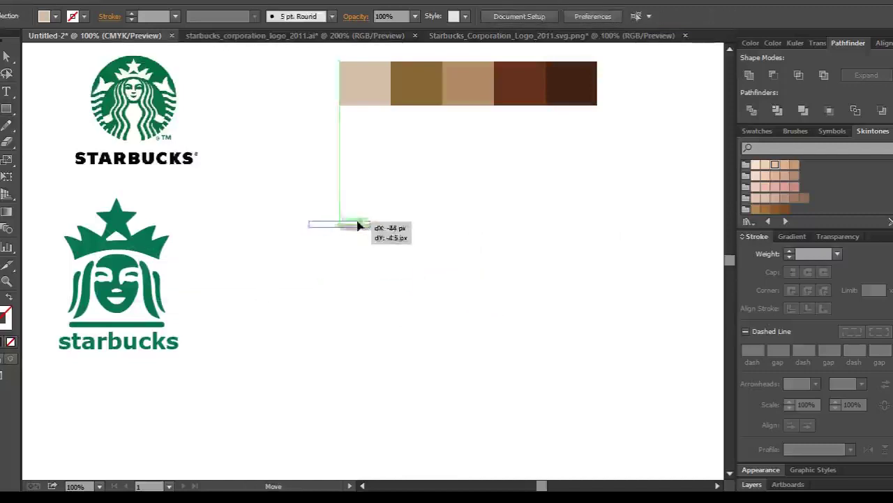
pyautogui.hotkey('ctrl', '=')
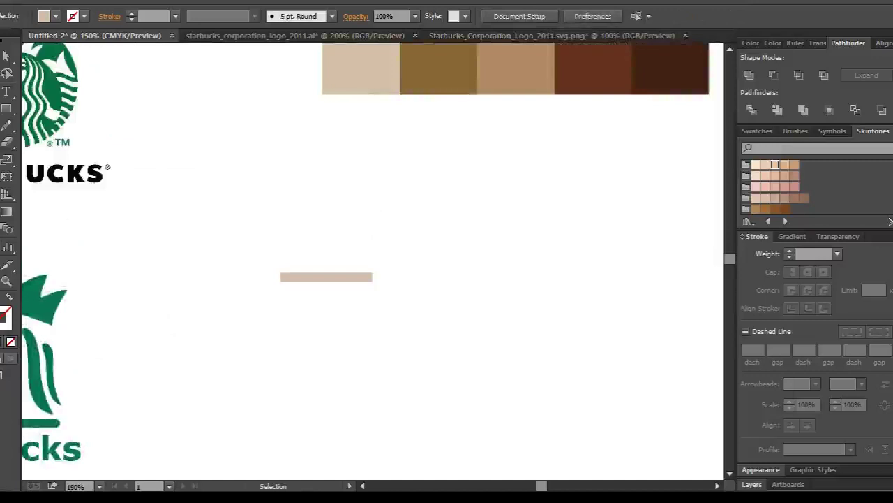
# - Paint a wavy brush squiggle above the bar and duplicate it into three
pyautogui.press('b')
pyautogui.moveTo(299, 250); pyautogui.dragTo(295, 264)
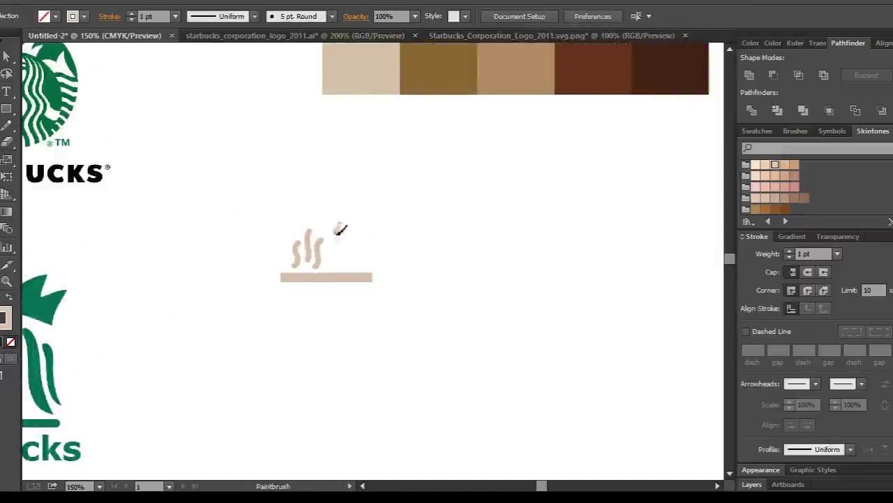
pyautogui.click(301, 248)
pyautogui.moveTo(302, 247); pyautogui.dragTo(323, 247)
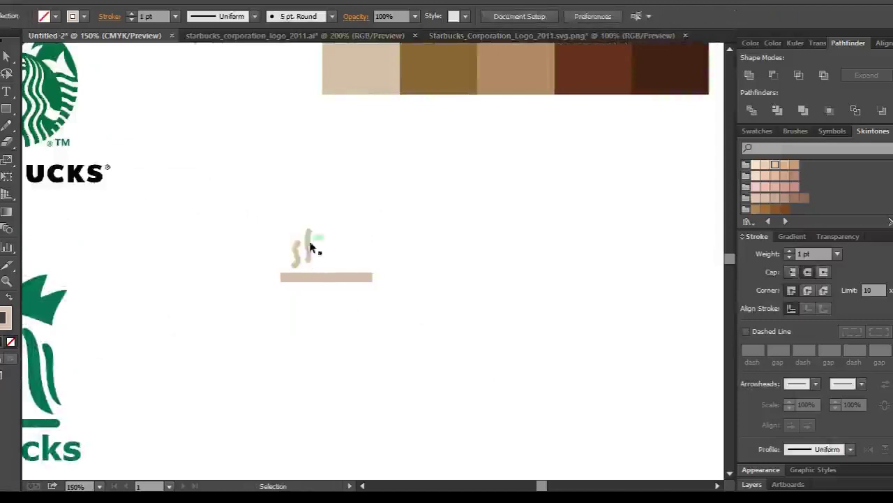
pyautogui.hotkey('ctrl', 'd')
pyautogui.click(444, 386)
pyautogui.hotkey('ctrl', '-')
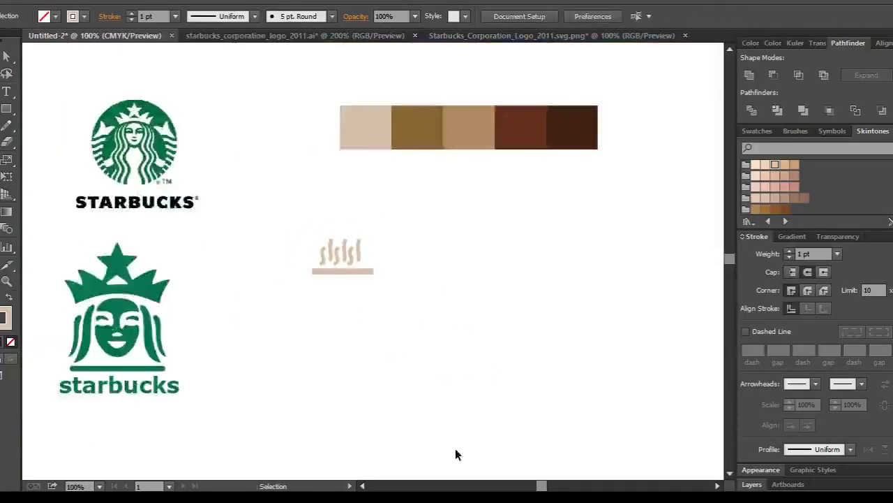
pyautogui.hotkey('ctrl', '+')
# - Draw a smooth S-shaped steam curve with the Pen tool
pyautogui.press('\\')
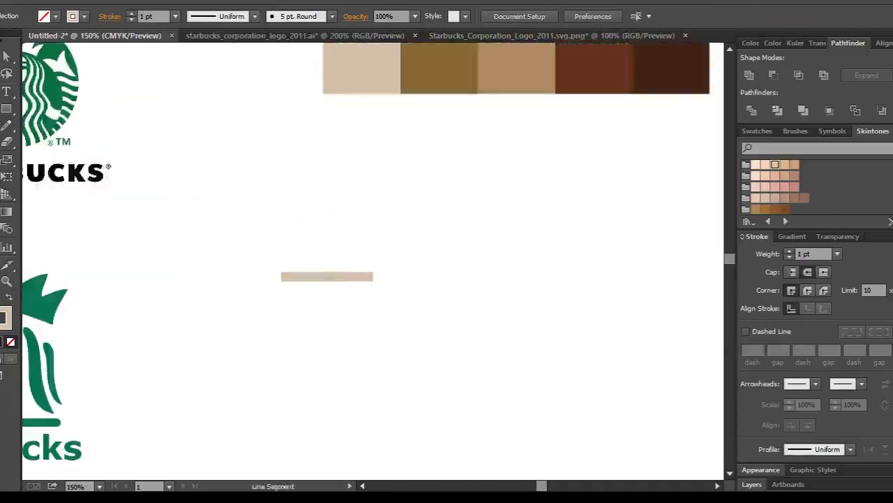
pyautogui.click(485, 182)
pyautogui.moveTo(475, 251); pyautogui.dragTo(498, 289)
pyautogui.moveTo(474, 337); pyautogui.dragTo(425, 358)
pyautogui.press('v')
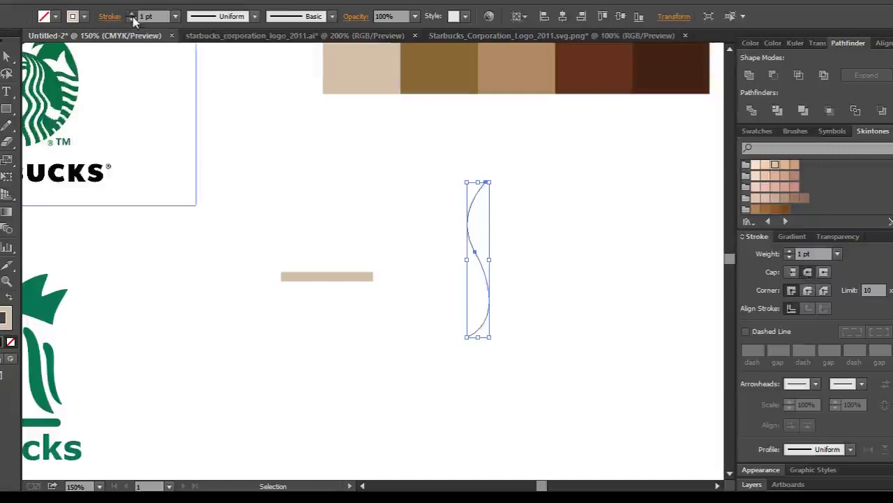
# - Give the S-curve a 5 pt stroke, shorten it, and place it above the bar's left end
pyautogui.click(132, 13)
pyautogui.moveTo(478, 183); pyautogui.dragTo(479, 221)
pyautogui.click(479, 220)
pyautogui.click(450, 261)
pyautogui.click(478, 223)
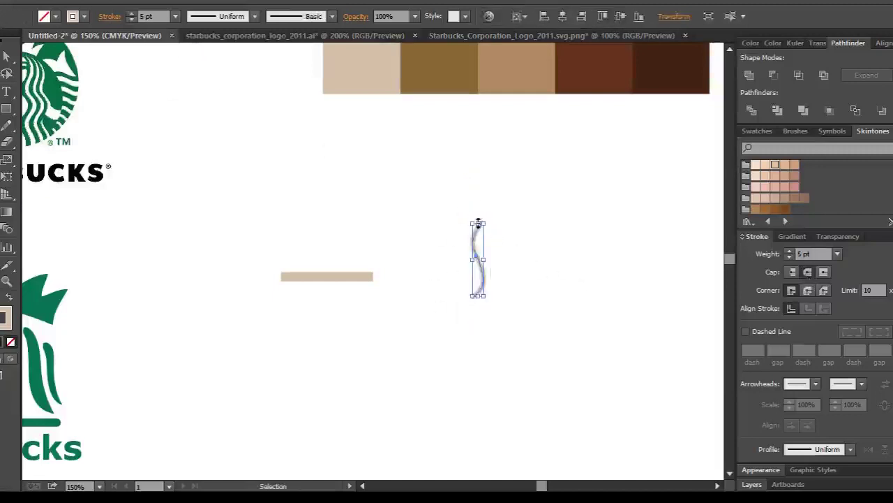
pyautogui.moveTo(480, 272); pyautogui.dragTo(300, 258)
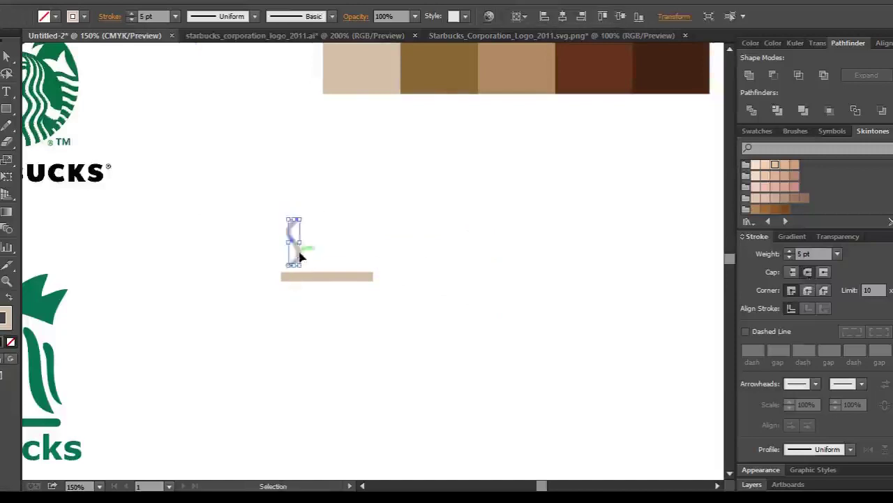
# - Copy the steam curve into three rising strokes and draw a text area to the right
pyautogui.moveTo(314, 220); pyautogui.dragTo(315, 199)
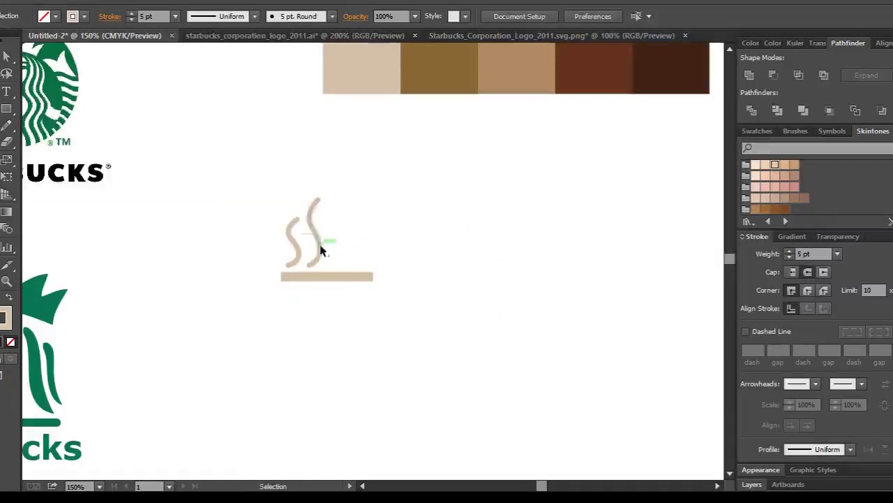
pyautogui.moveTo(320, 244); pyautogui.dragTo(333, 253)
pyautogui.hotkey('shift', 'Right')
pyautogui.hotkey('shift', 'Right')
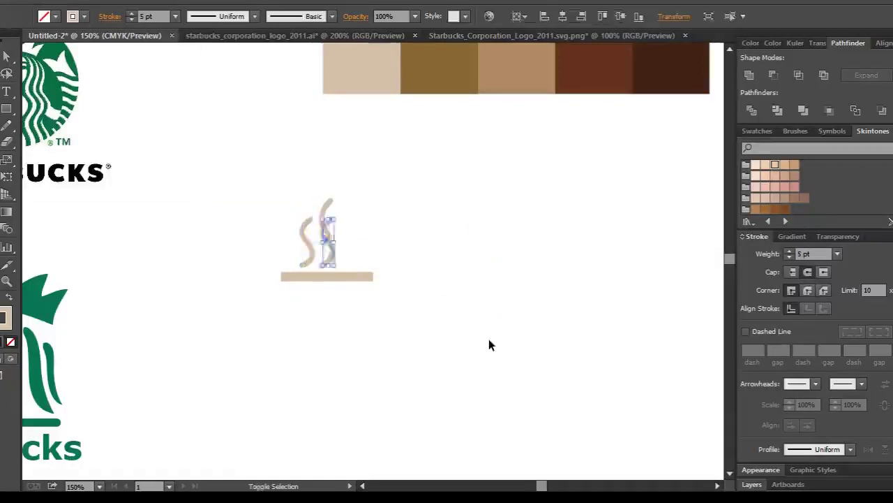
pyautogui.hotkey('shift', 'Right')
pyautogui.hotkey('shift', 'Right')
pyautogui.hotkey('ctrl', 'shift', 'a')
pyautogui.hotkey('ctrl', '-')
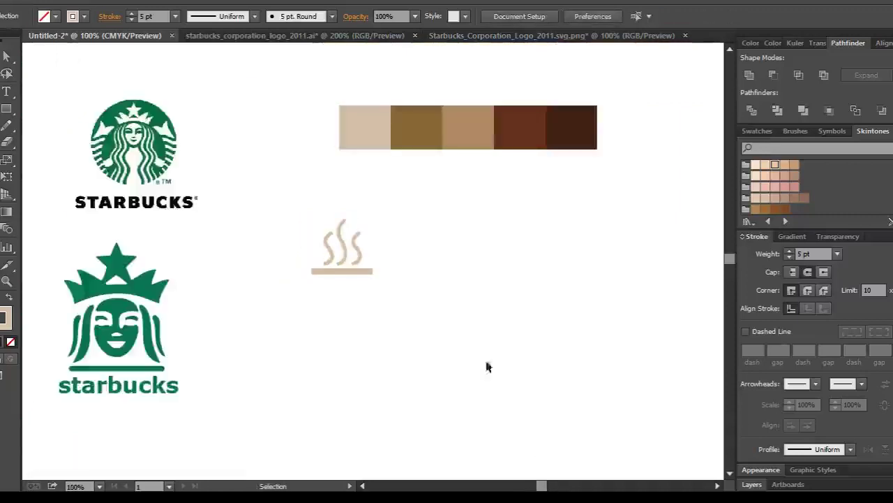
pyautogui.press('t')
pyautogui.moveTo(388, 243)
pyautogui.mouseDown()
pyautogui.moveTo(622, 319)
pyautogui.moveTo(643, 291)
pyautogui.mouseUp()
# - Set 'starbucks' in Montserrat beside the steam icon, coloured with the siren logo's green
pyautogui.write('S')
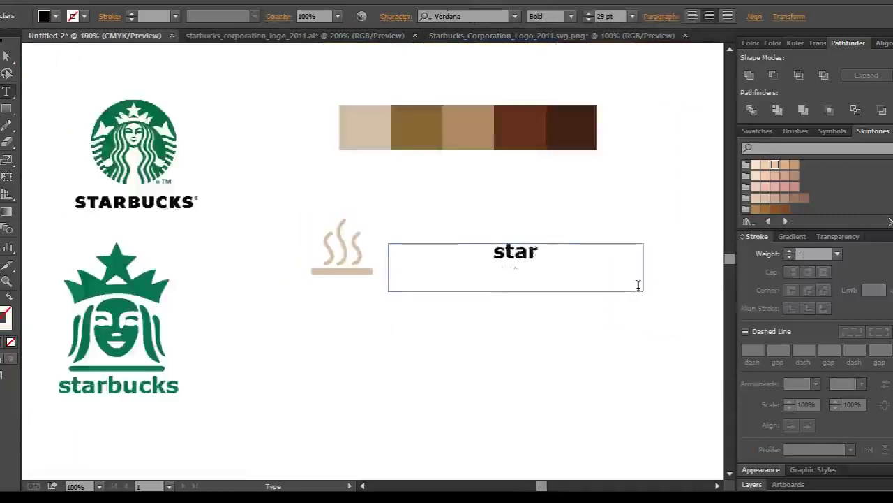
pyautogui.write('bucks')
pyautogui.hotkey('ctrl', 'a')
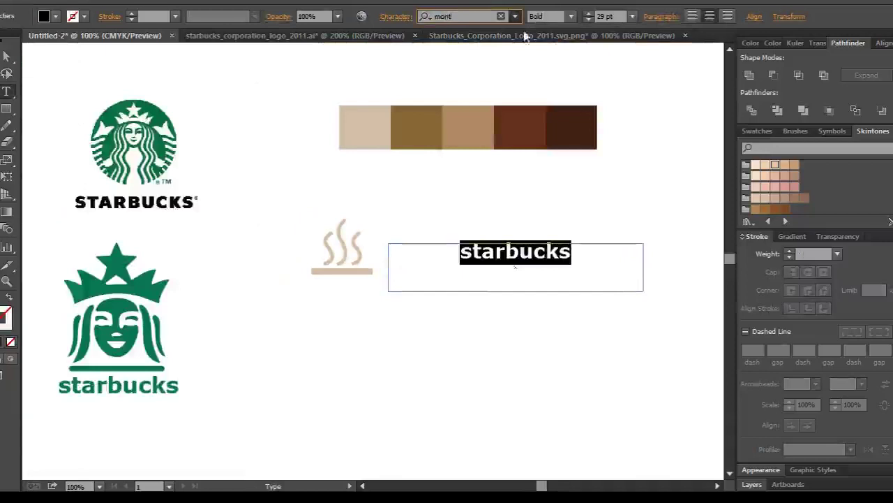
pyautogui.press('Return')
pyautogui.press('Escape')
pyautogui.moveTo(520, 258); pyautogui.dragTo(434, 275)
pyautogui.press('i')
pyautogui.click(486, 148)
pyautogui.click(162, 109)
pyautogui.press('v')
pyautogui.click(274, 360)
# - Add 'coffee' in Montserrat Light right after 'starbucks', coloured brown
pyautogui.press('t')
pyautogui.click(431, 353)
pyautogui.write('coff')
pyautogui.write('Light')
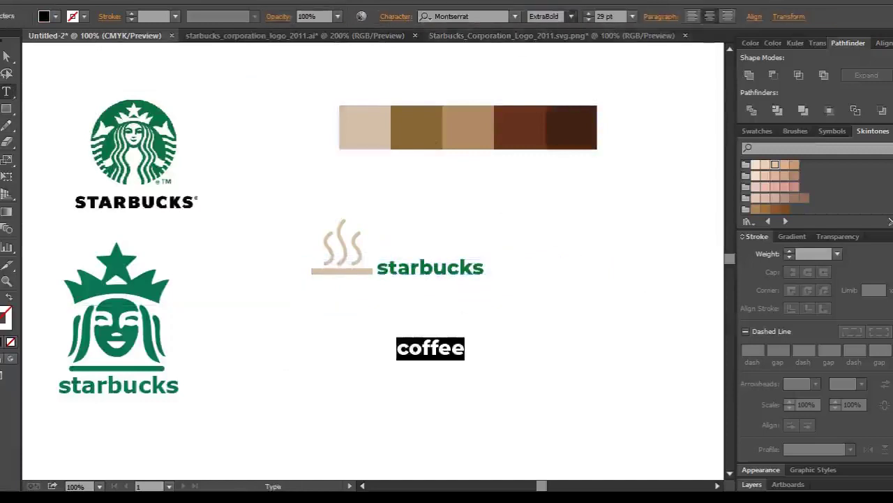
pyautogui.press('Escape')
pyautogui.moveTo(434, 349); pyautogui.dragTo(528, 277)
pyautogui.press('i')
pyautogui.click(435, 120)
pyautogui.press('v')
pyautogui.click(291, 370)
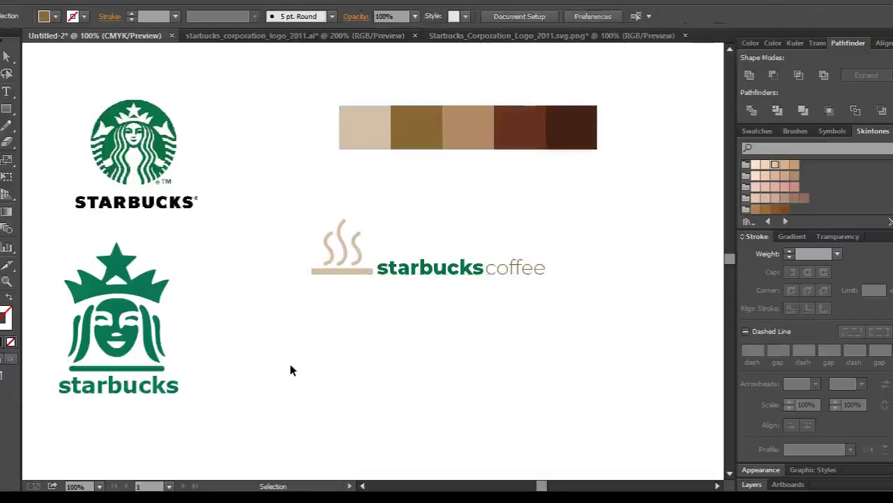
# - Colour the base bar and steam logo green, swapping the steam to green strokes
pyautogui.hotkey('ctrl', '+')
pyautogui.click(325, 273)
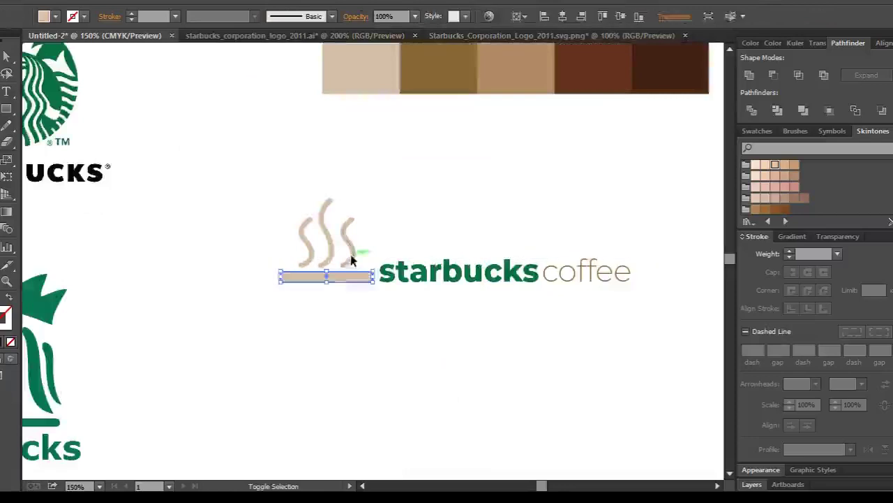
pyautogui.keyDown('shift'); pyautogui.click(314, 252); pyautogui.keyUp('shift')
pyautogui.press('i')
pyautogui.click(454, 272)
pyautogui.press('v')
pyautogui.click(273, 231)
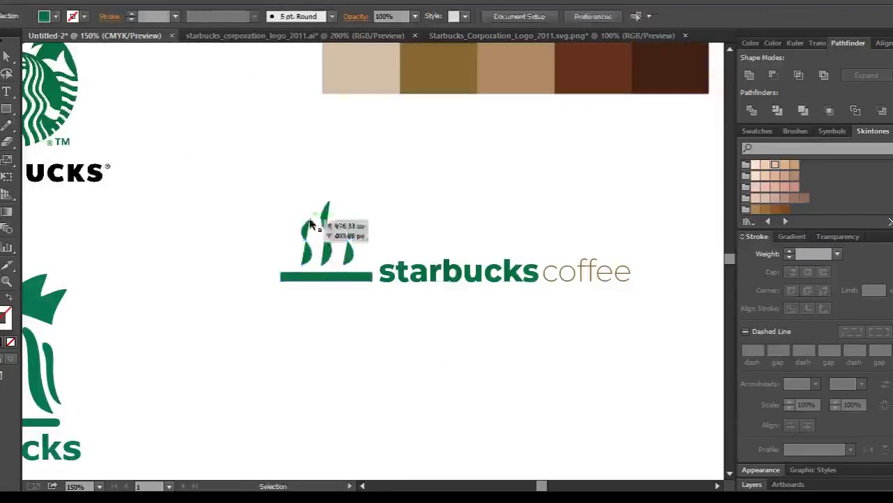
pyautogui.hotkey('shift', 'x')
pyautogui.click(367, 232)
pyautogui.click(556, 365)
# - Replace the base bar with a flat green ellipse under the steam
pyautogui.hotkey('ctrl', '-')
pyautogui.hotkey('ctrl', '+')
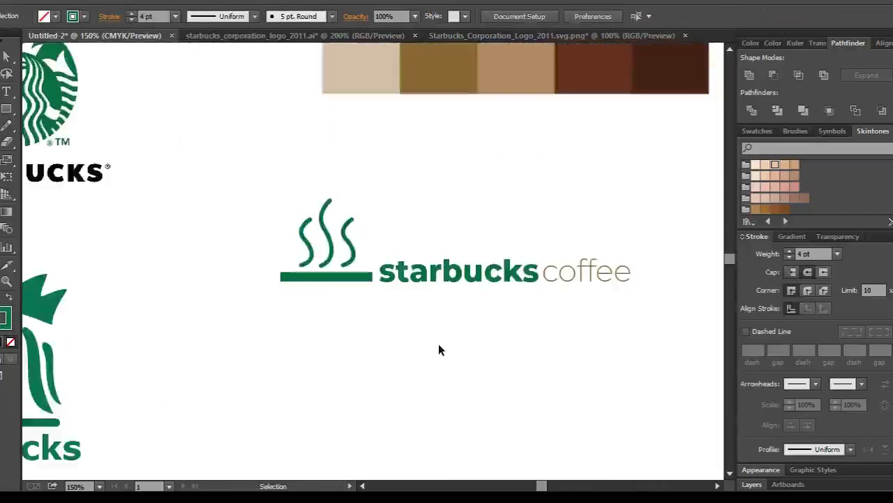
pyautogui.click(325, 274)
pyautogui.press('Delete')
pyautogui.press('m')
pyautogui.press('l')
pyautogui.moveTo(288, 278); pyautogui.dragTo(369, 287)
pyautogui.press('v')
pyautogui.click(348, 308)
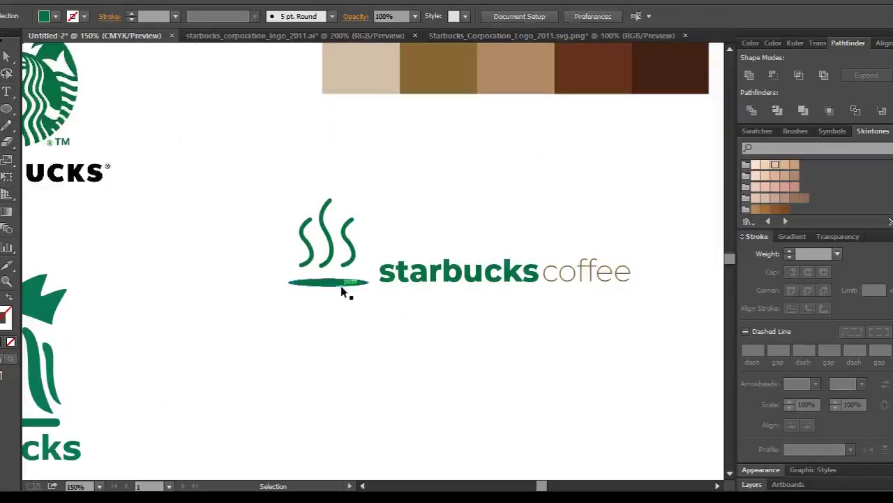
# - Check the oval and steam selections, then zoom out and select the whole coffee logo
pyautogui.moveTo(319, 314); pyautogui.dragTo(388, 278)
pyautogui.click(377, 399)
pyautogui.click(328, 282)
pyautogui.click(331, 233)
pyautogui.click(430, 365)
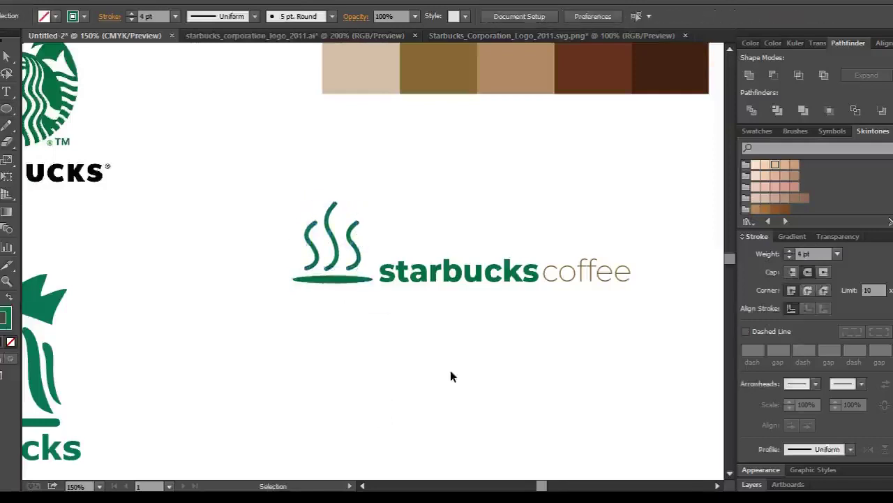
pyautogui.hotkey('ctrl', '-')
pyautogui.moveTo(582, 428); pyautogui.dragTo(259, 305)
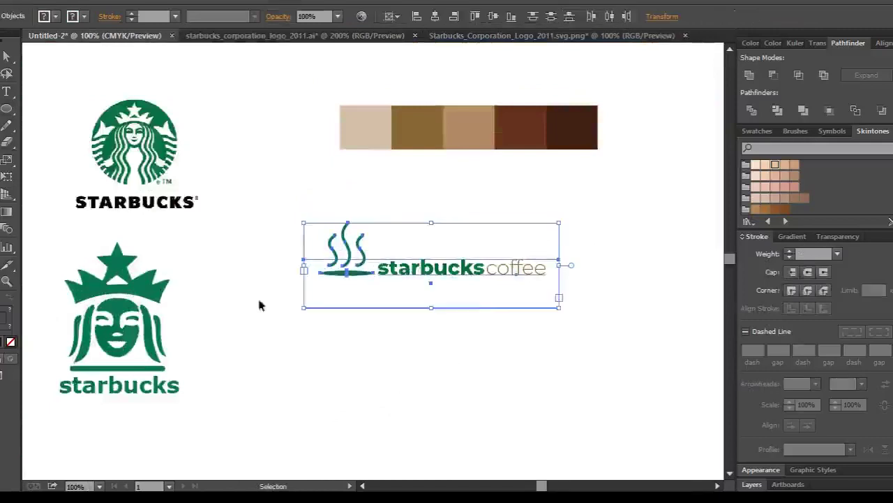
# - Drag the steaming-cup 'starbucks coffee' lockup below the simplified siren logo and deselect
pyautogui.moveTo(482, 312); pyautogui.dragTo(213, 458)
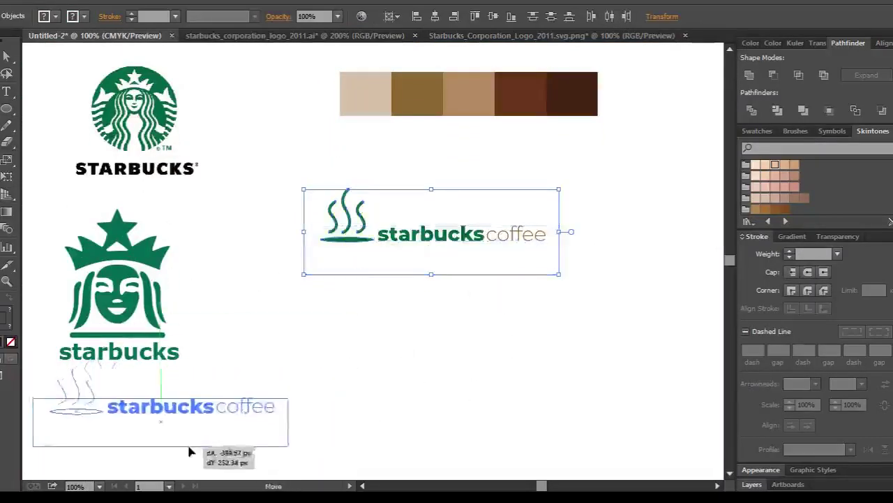
pyautogui.click(472, 359)
pyautogui.moveTo(541, 485); pyautogui.dragTo(540, 487)
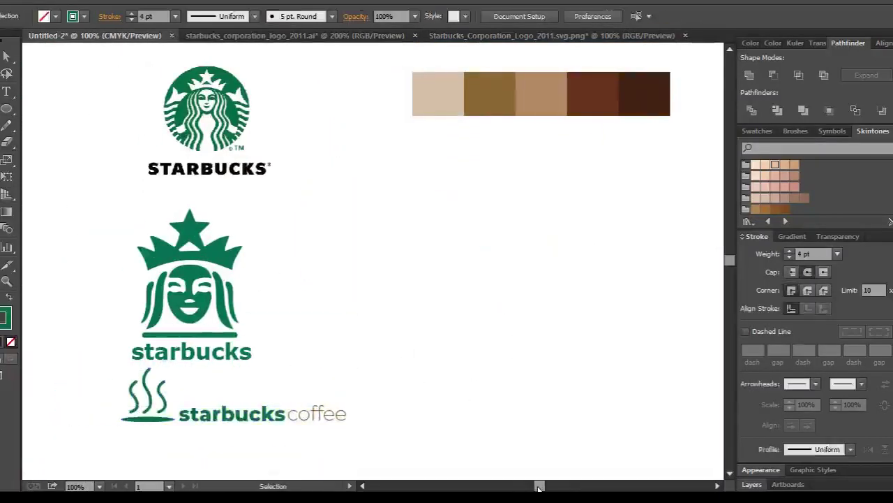